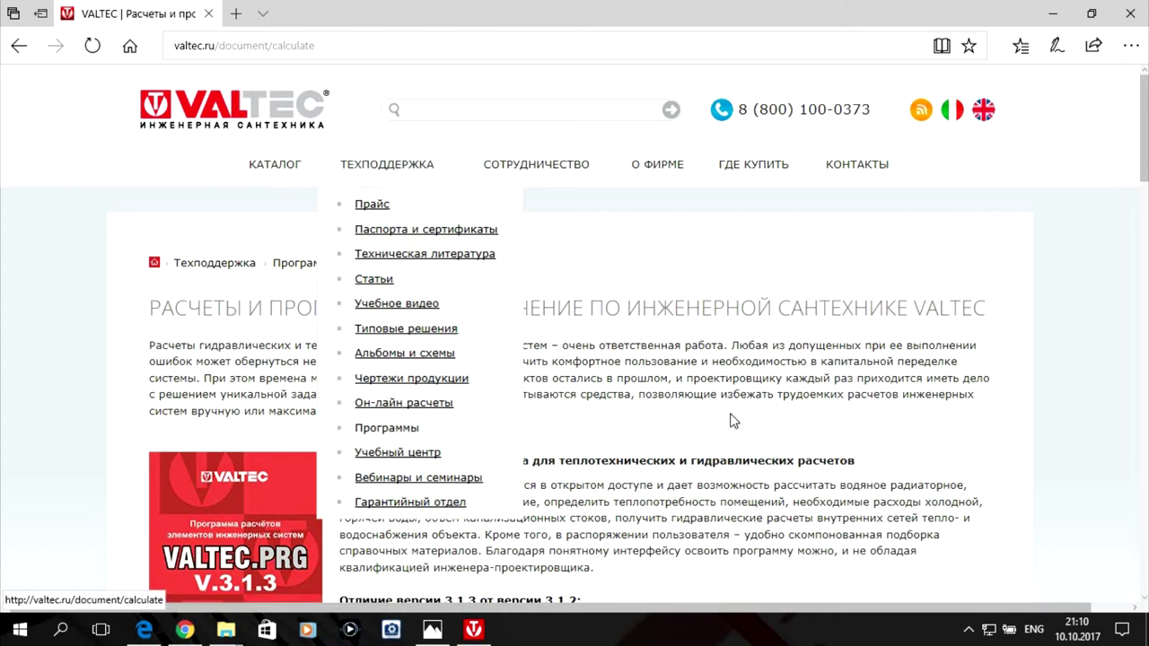
Review the VALTEC.PRG 3.1.3 download section and the Valtec 3.1.3 program folder, and switch to the Valtec program.
{"action": "scroll", "coordinate": [313, 461], "scroll_direction": "down", "scroll_amount": 3}
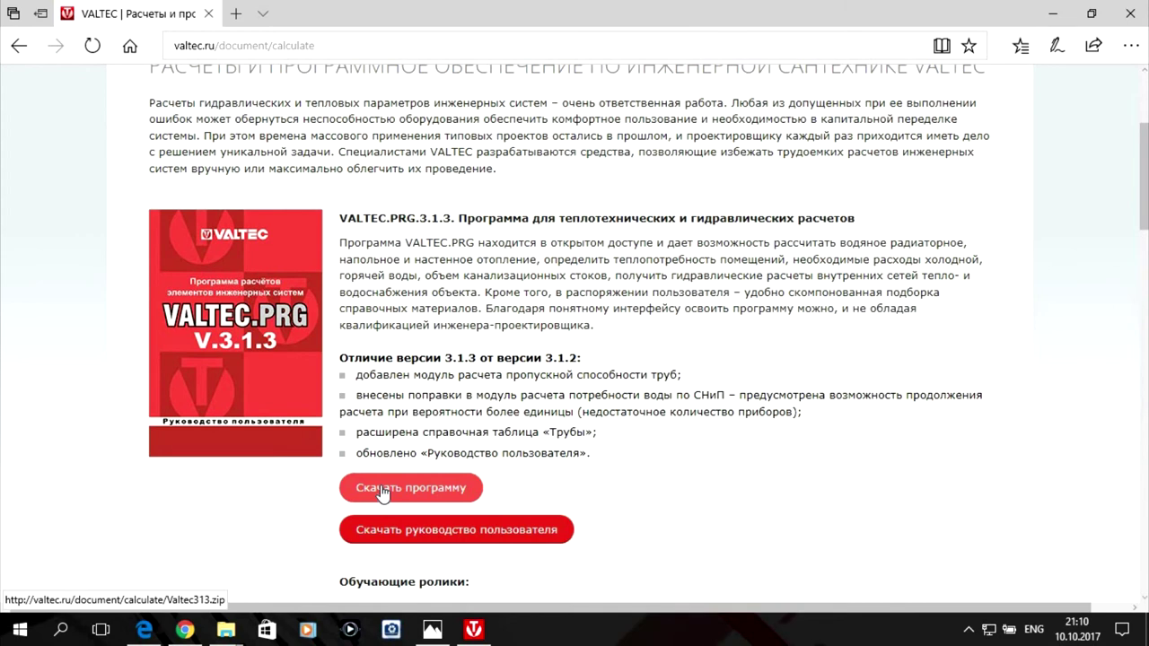
{"action": "mouse_move", "coordinate": [225, 630]}
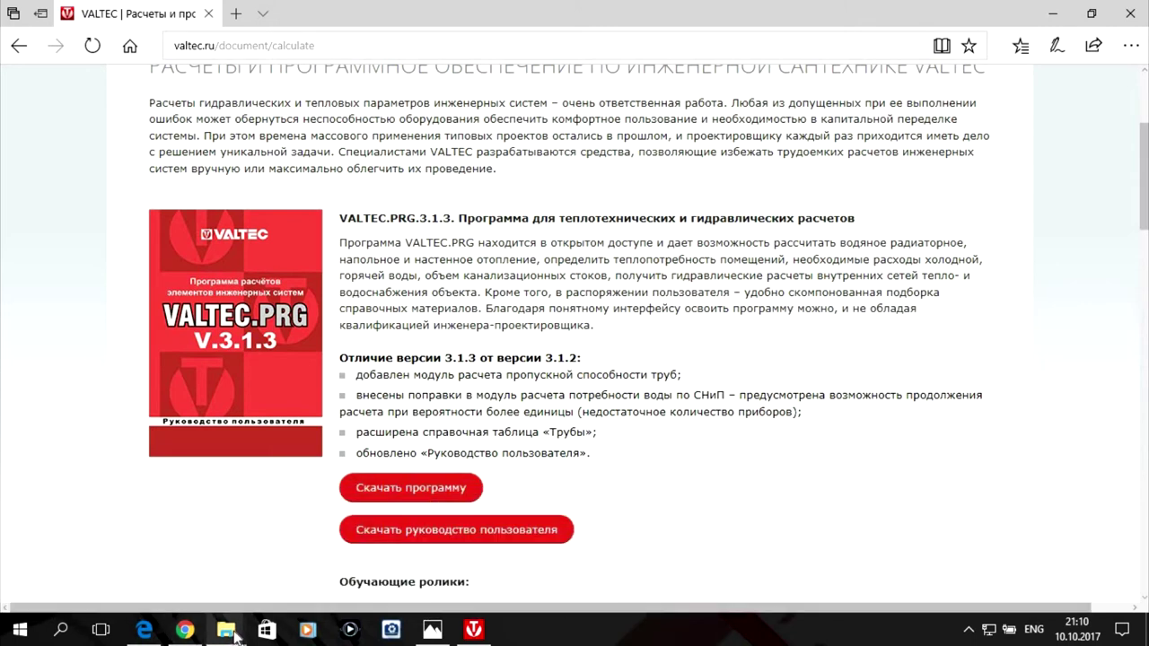
{"action": "left_click", "coordinate": [470, 582]}
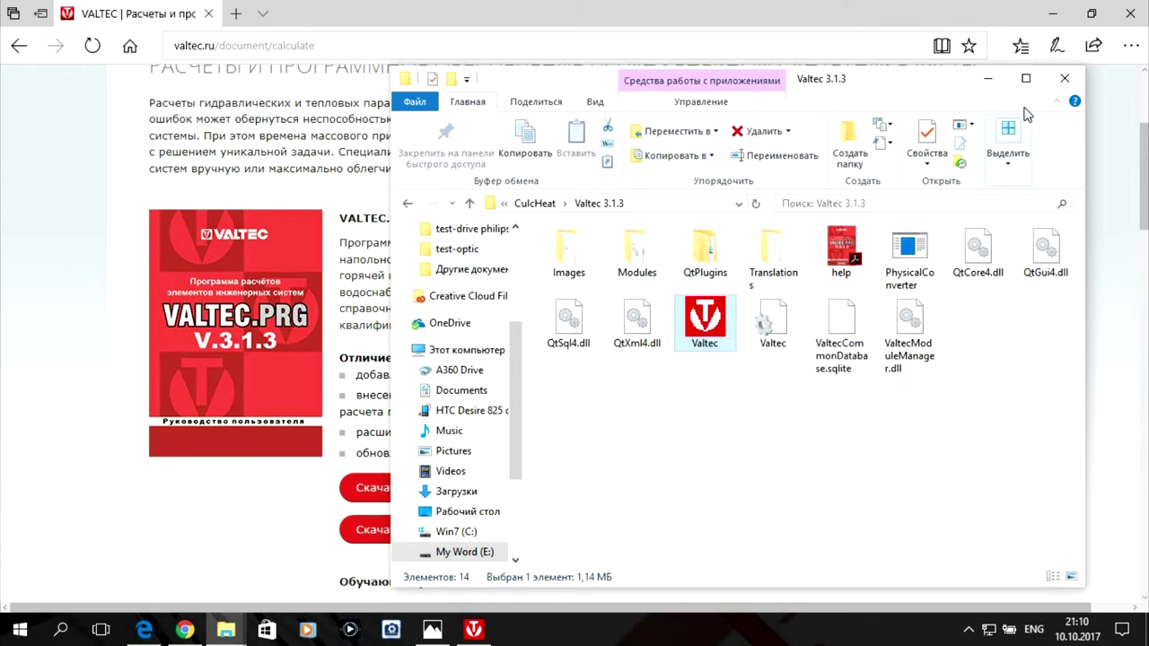
{"action": "left_click", "coordinate": [1061, 12]}
{"action": "left_click", "coordinate": [494, 13]}
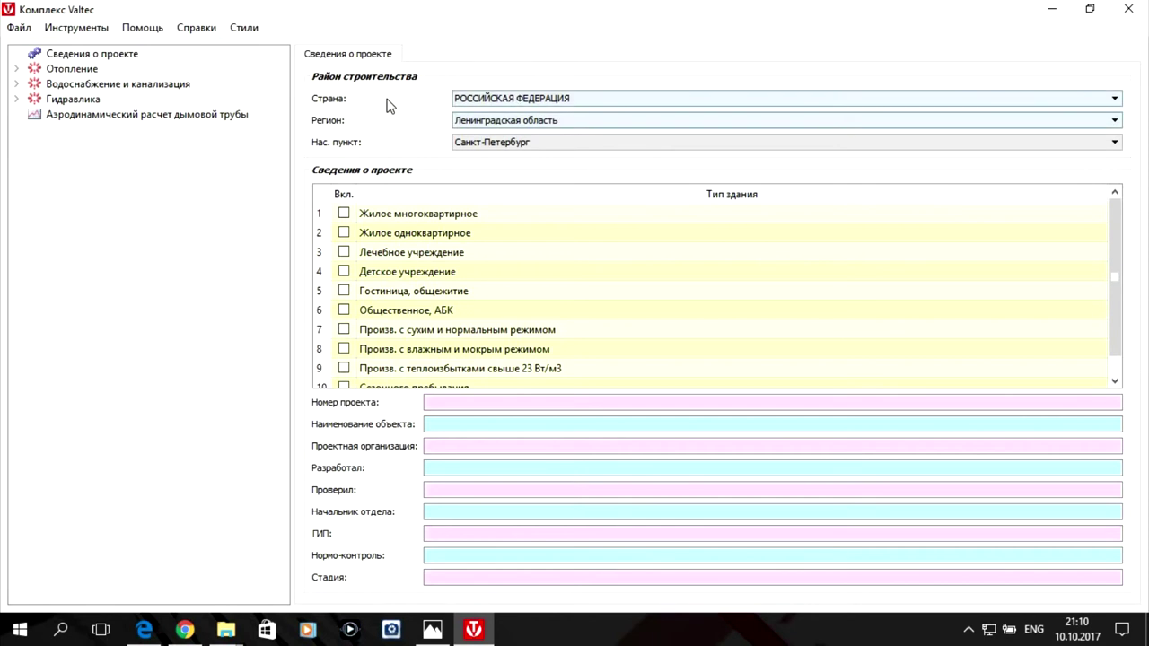
Switch to Photos to examine the house floor plans and section drawing, and return to Valtec.
{"action": "left_click", "coordinate": [431, 630]}
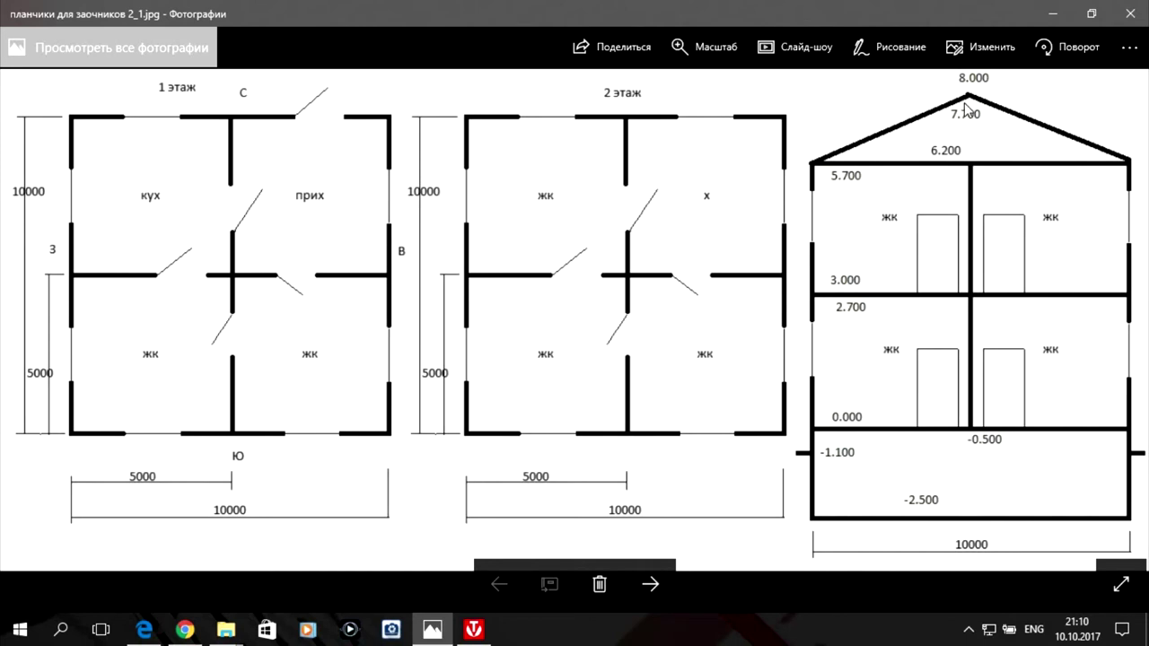
{"action": "left_click", "coordinate": [1051, 13]}
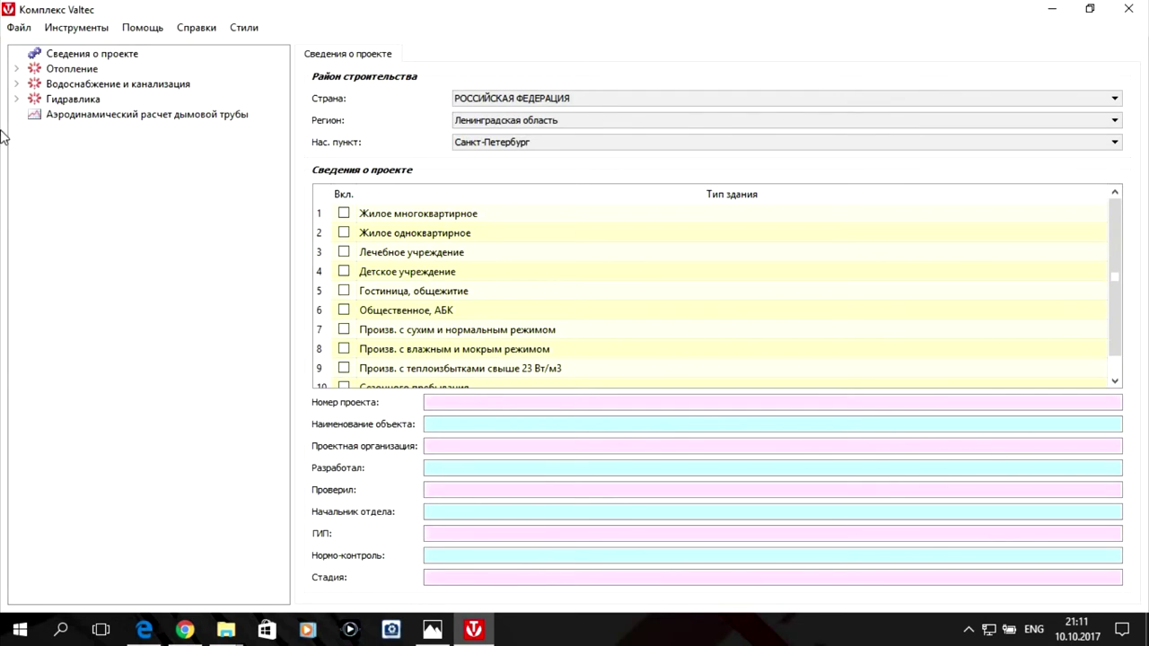
Review the file commands and available tools, and look at the dew point temperature calculator before closing it.
{"action": "left_click", "coordinate": [20, 28]}
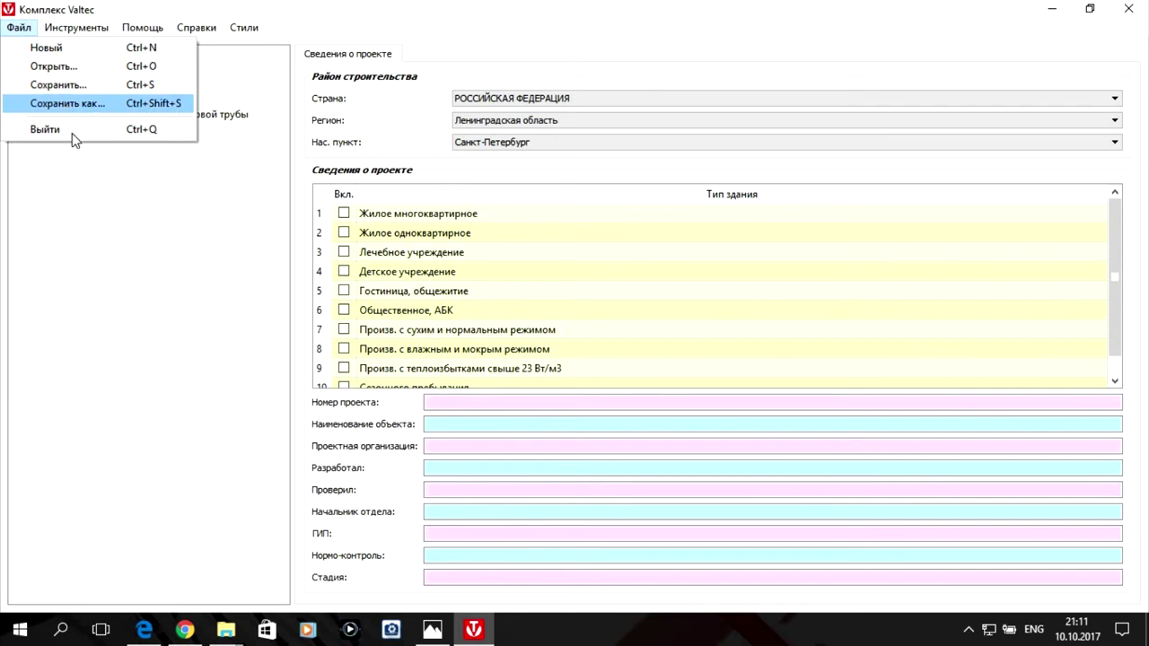
{"action": "mouse_move", "coordinate": [63, 32]}
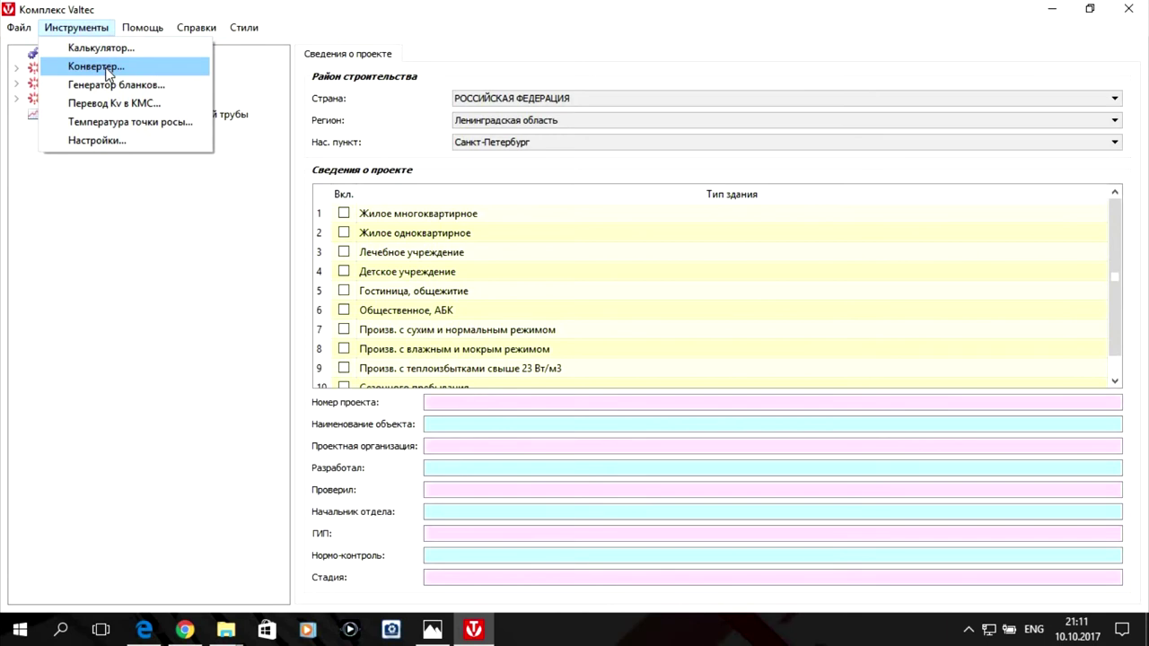
{"action": "left_click", "coordinate": [165, 123]}
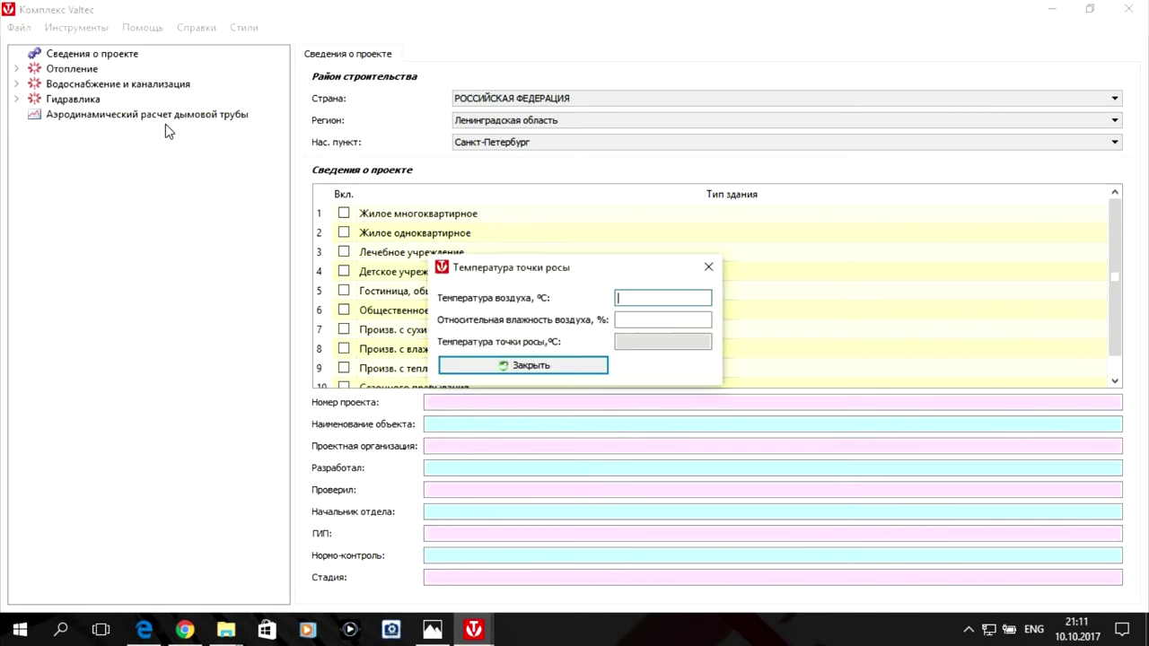
{"action": "left_click", "coordinate": [706, 269]}
Set the climatology database used by the program to 2013 in the complex settings and accept.
{"action": "left_click", "coordinate": [112, 32]}
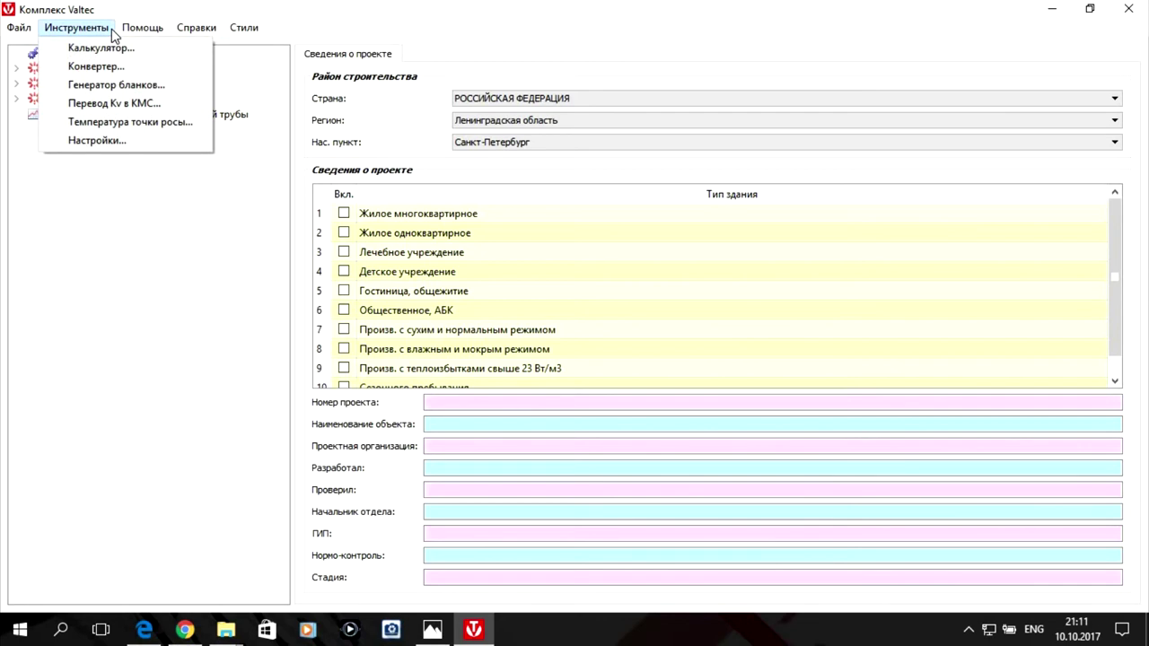
{"action": "left_click", "coordinate": [136, 141]}
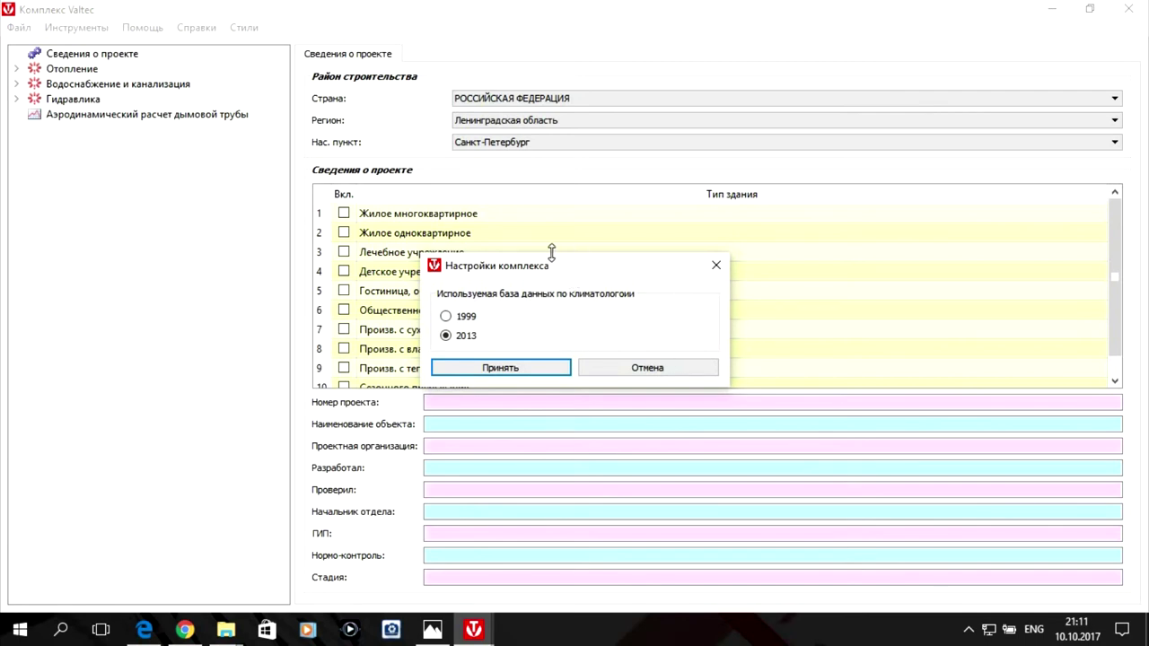
{"action": "left_click", "coordinate": [465, 316]}
{"action": "left_click", "coordinate": [467, 336]}
{"action": "left_click", "coordinate": [508, 375]}
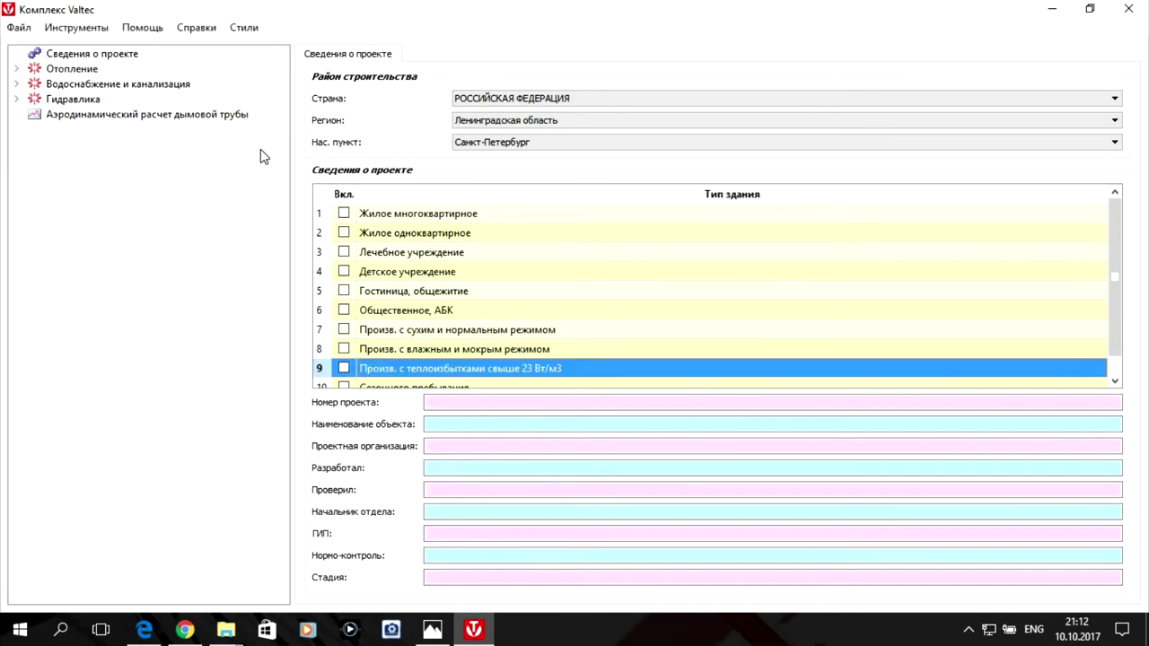
Look up the cold-period climate parameters for Ижевск, Удмуртская Республика, in the climatology reference database.
{"action": "left_click", "coordinate": [143, 28]}
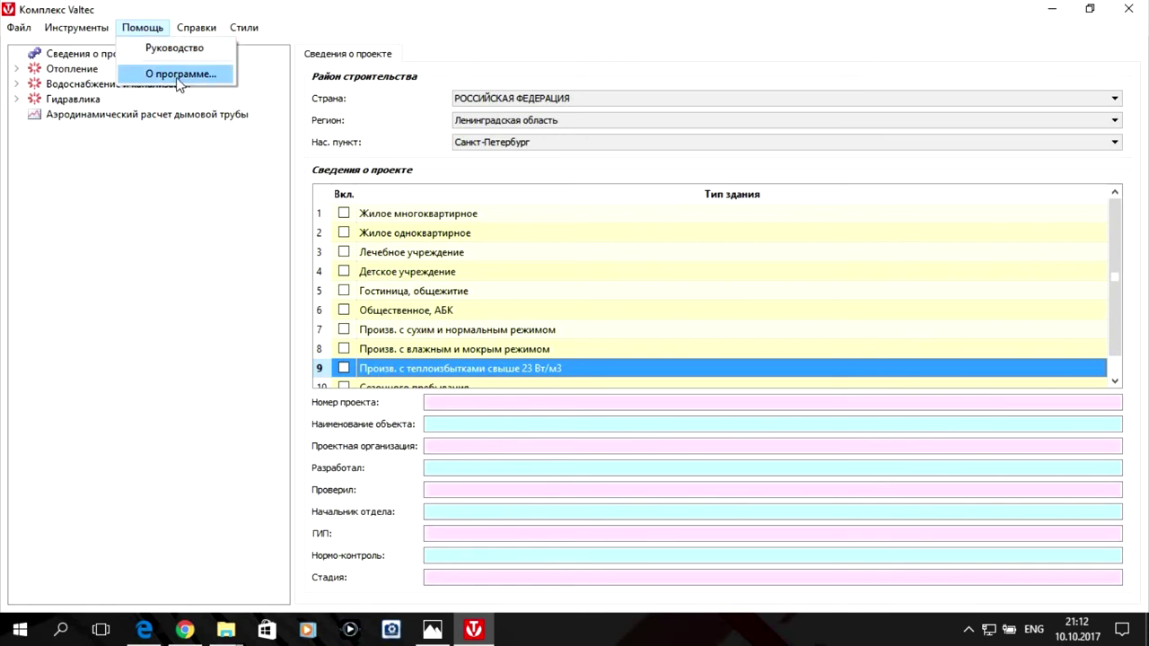
{"action": "mouse_move", "coordinate": [194, 31]}
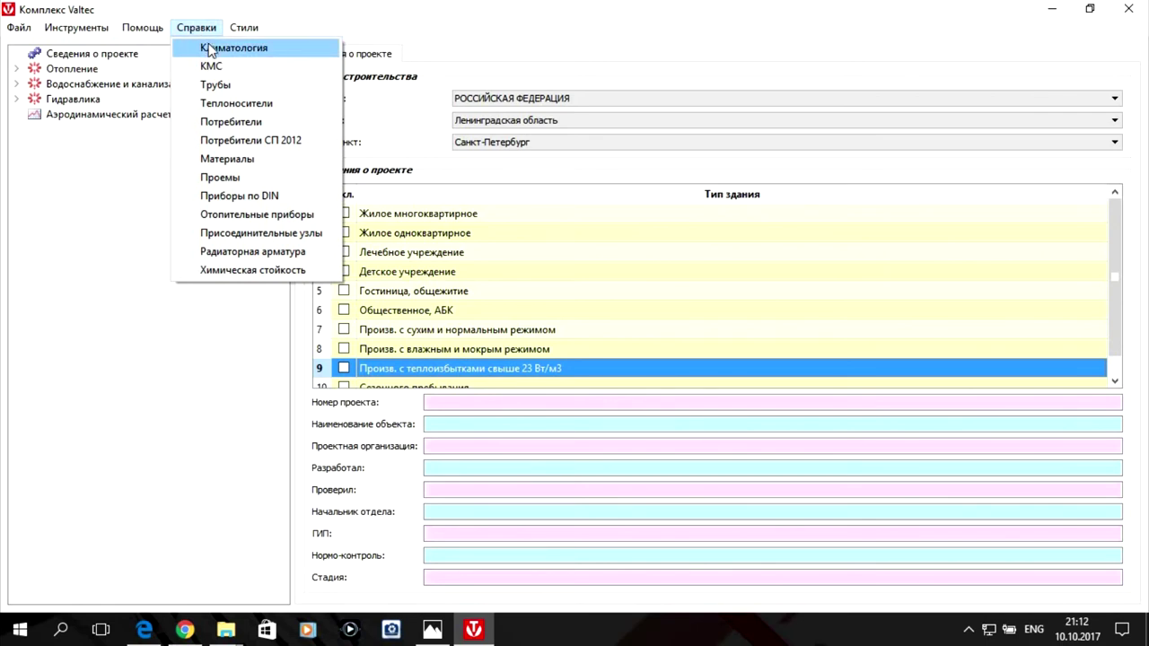
{"action": "left_click", "coordinate": [211, 50]}
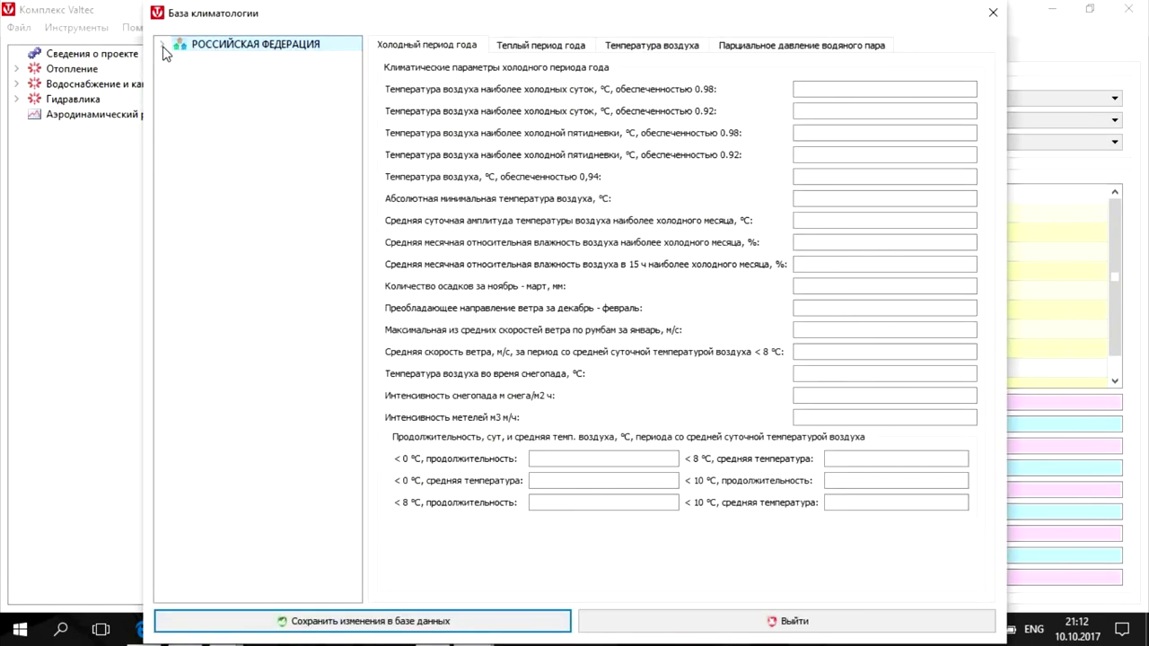
{"action": "left_click", "coordinate": [163, 45]}
{"action": "scroll", "coordinate": [220, 232], "scroll_direction": "down", "scroll_amount": 10}
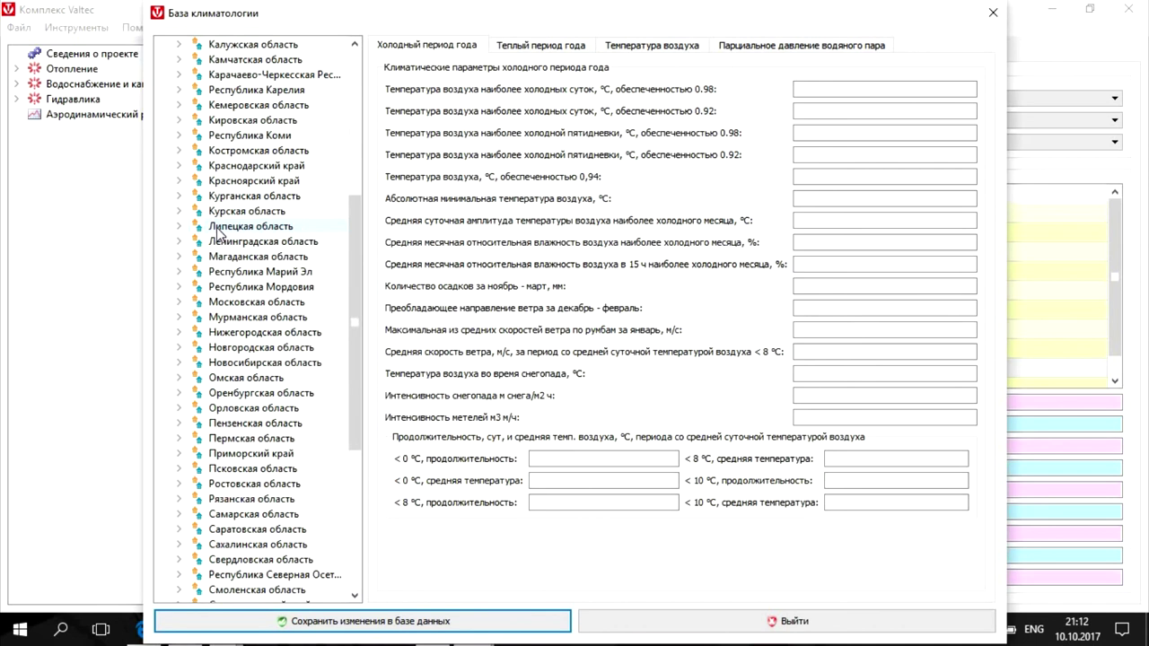
{"action": "scroll", "coordinate": [220, 232], "scroll_direction": "down", "scroll_amount": 3}
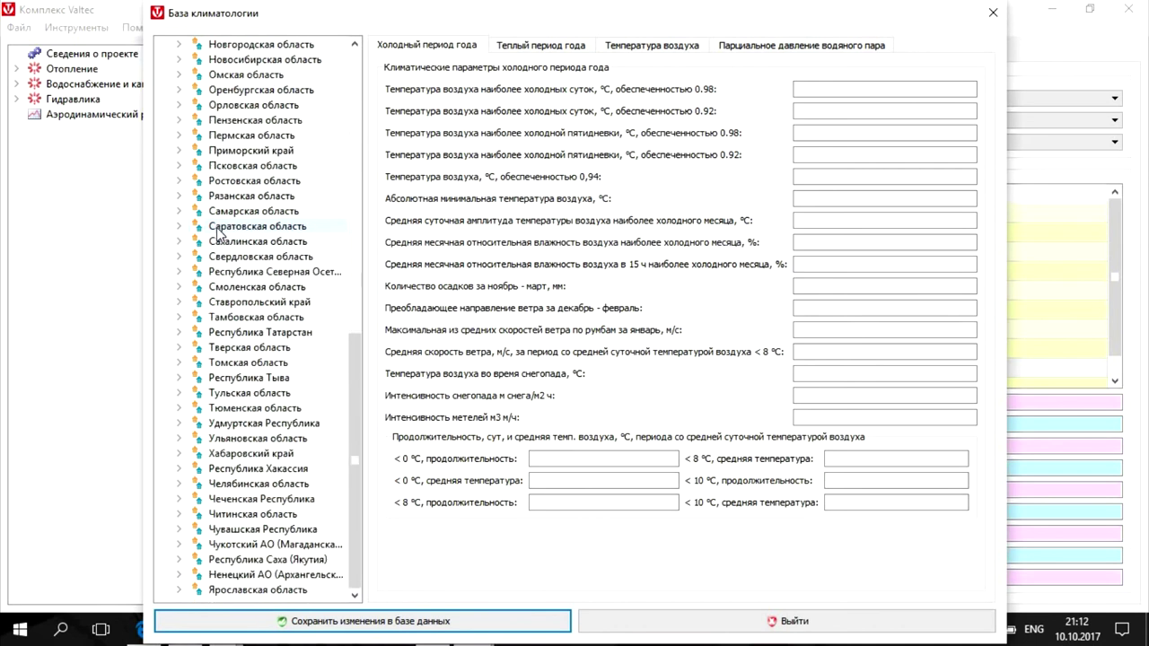
{"action": "left_click", "coordinate": [180, 424]}
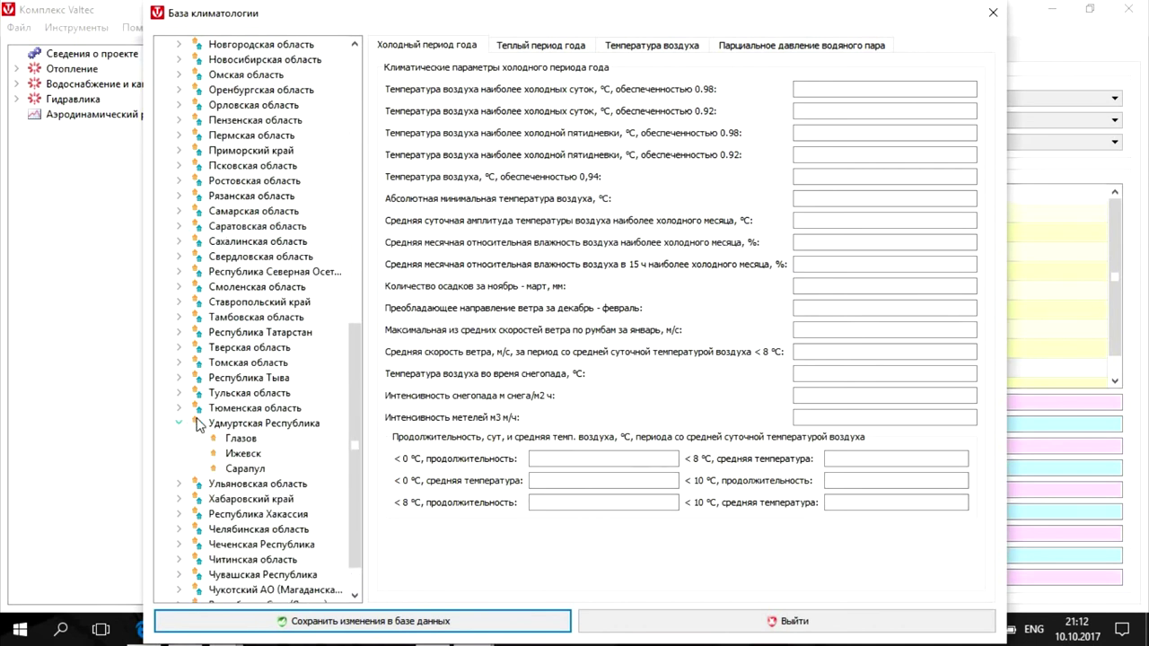
{"action": "left_click", "coordinate": [261, 455]}
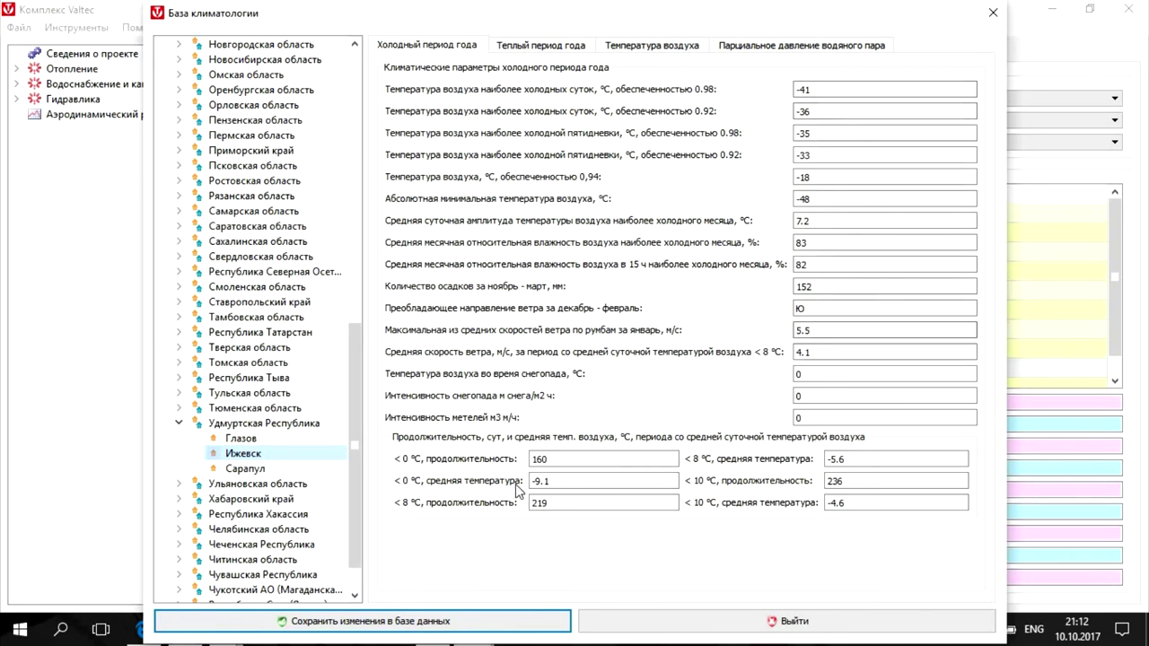
{"action": "left_click", "coordinate": [834, 90]}
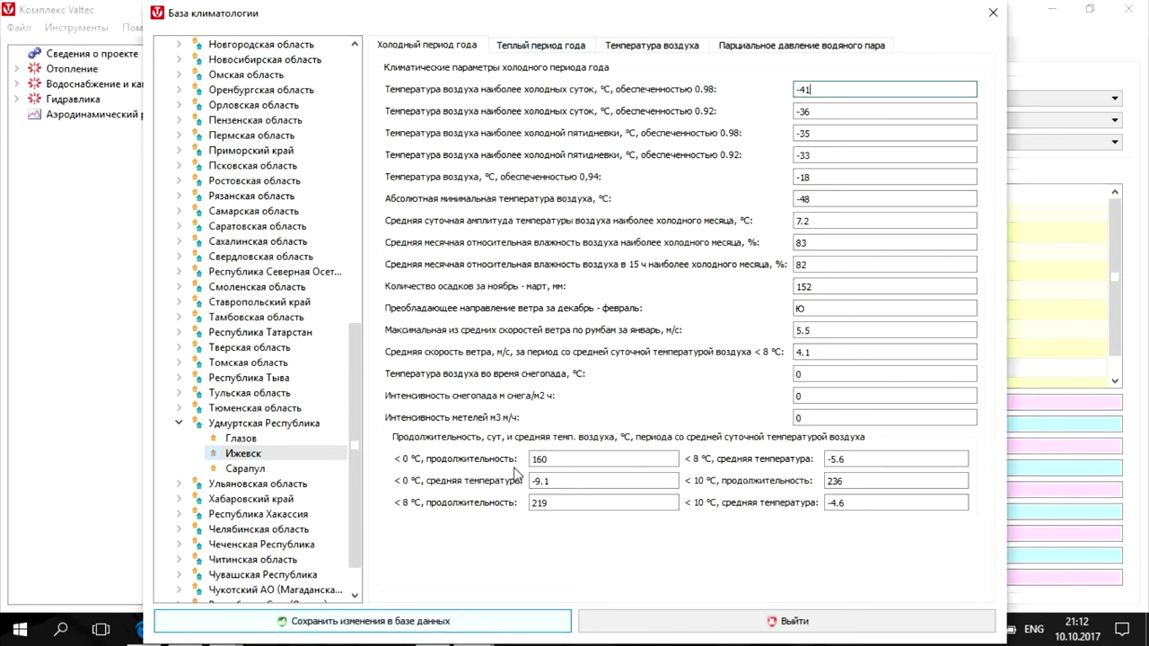
Examine the warm-period, air temperature and water vapour partial pressure data for Ижевск, return to the cold period, and exit the database.
{"action": "left_click", "coordinate": [581, 47]}
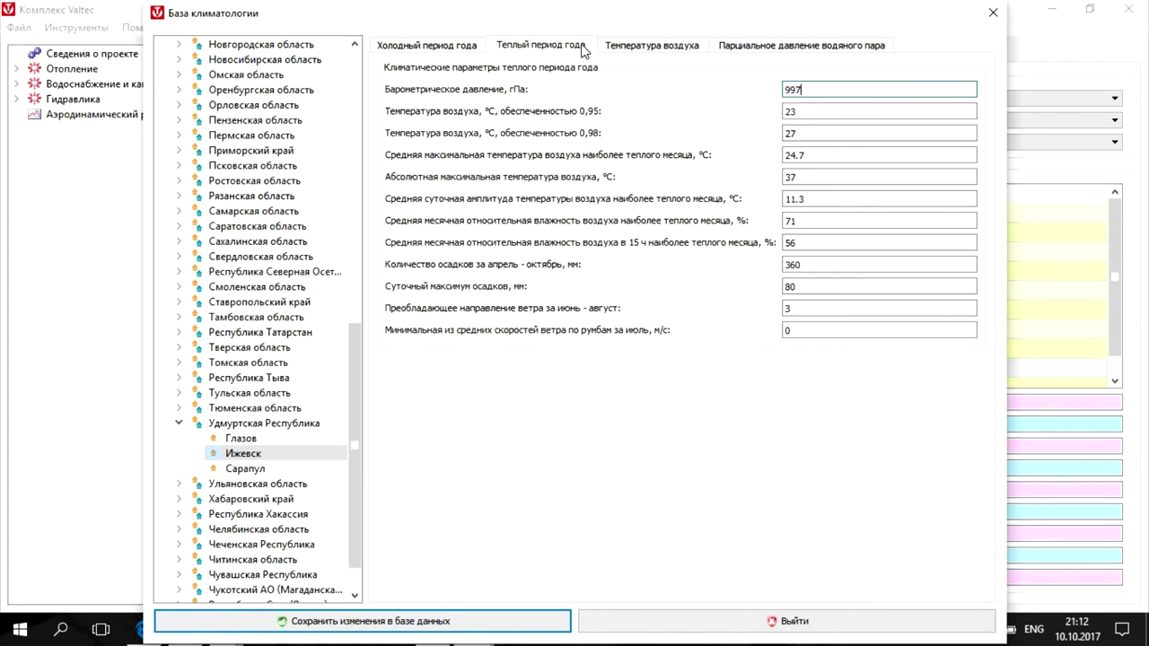
{"action": "left_click", "coordinate": [621, 51]}
{"action": "left_click", "coordinate": [749, 50]}
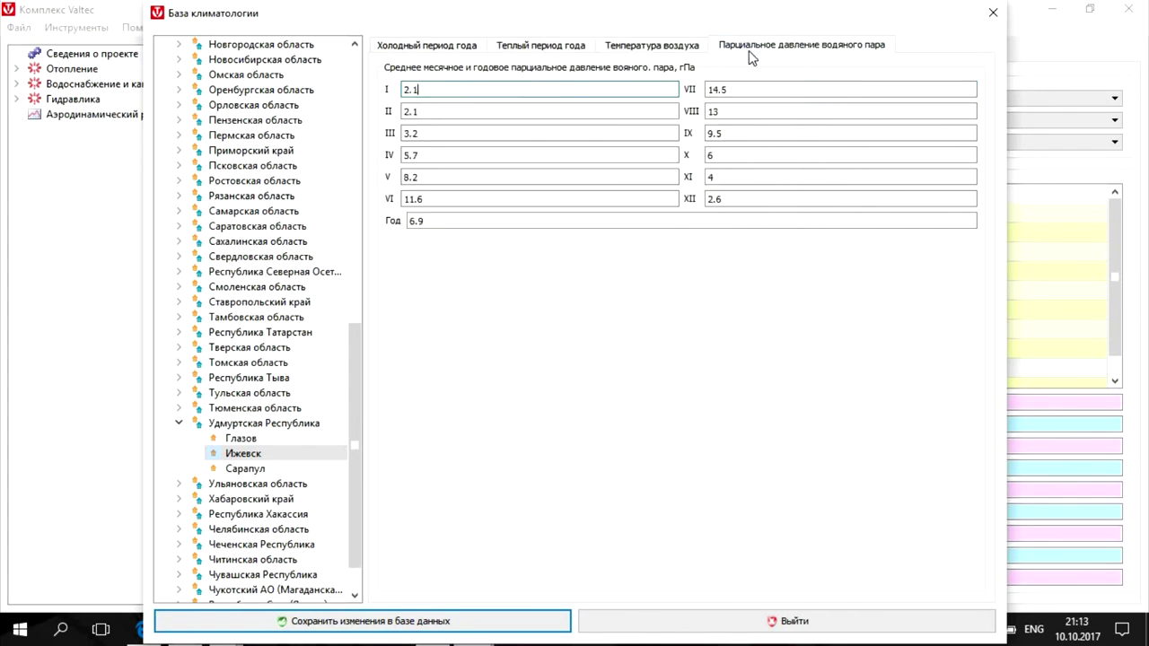
{"action": "left_click", "coordinate": [437, 44]}
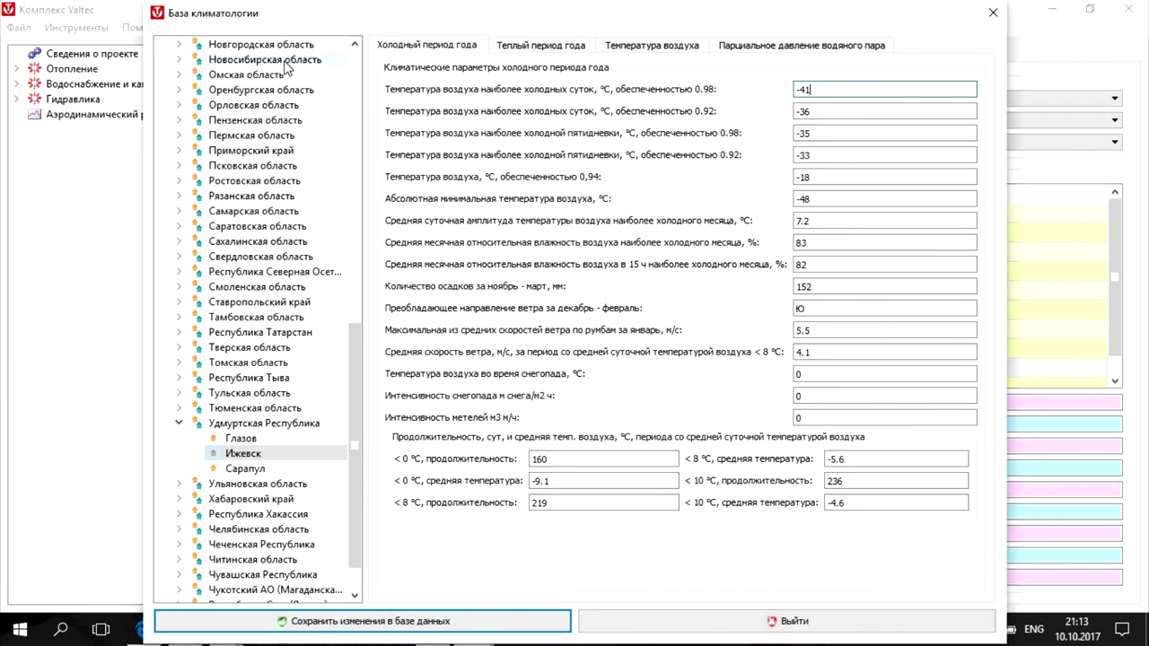
{"action": "left_click", "coordinate": [871, 626]}
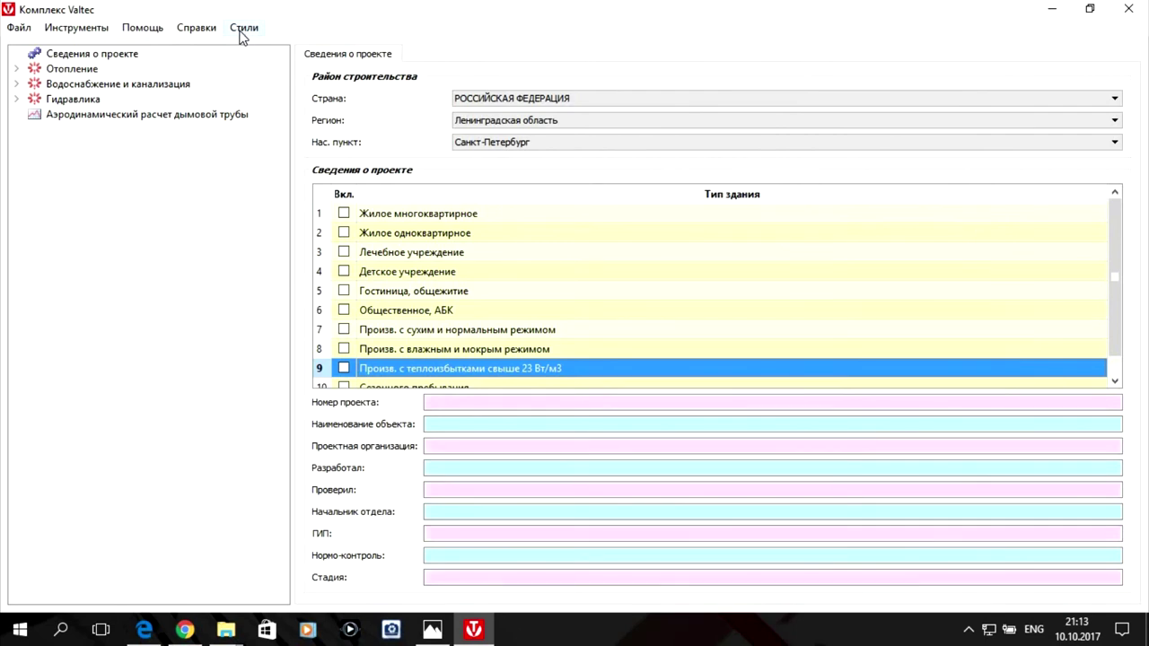
View the Металлопластиковые 40x3.5 pipe data in the pipe reference database and close it without applying changes.
{"action": "left_click", "coordinate": [194, 27]}
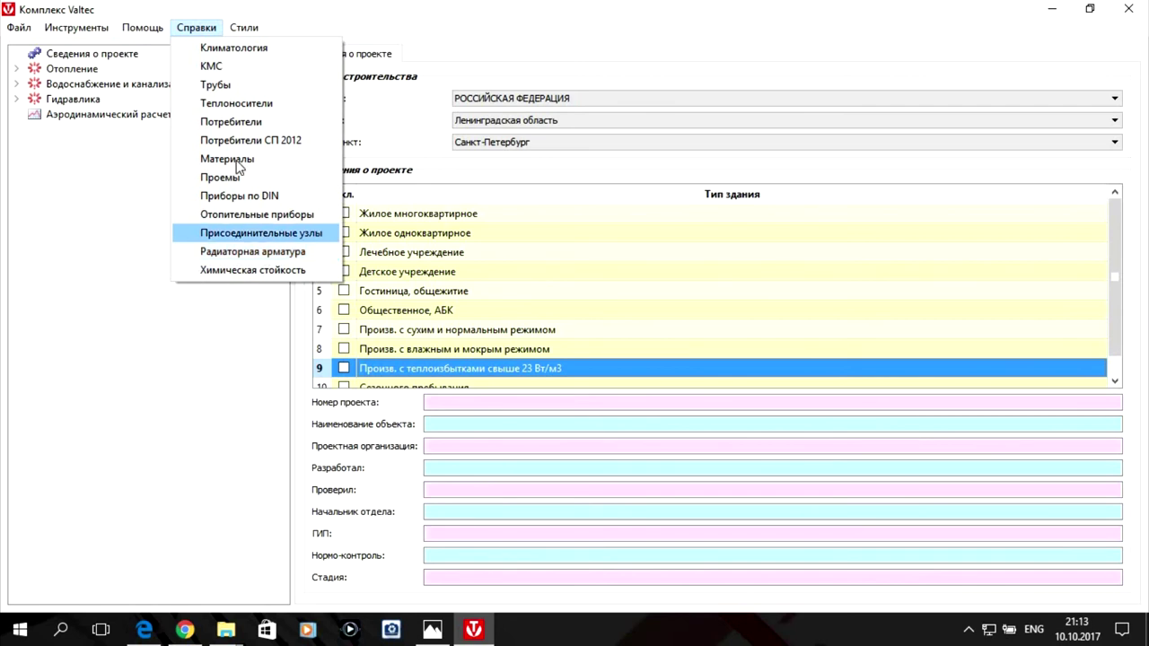
{"action": "left_click", "coordinate": [234, 84]}
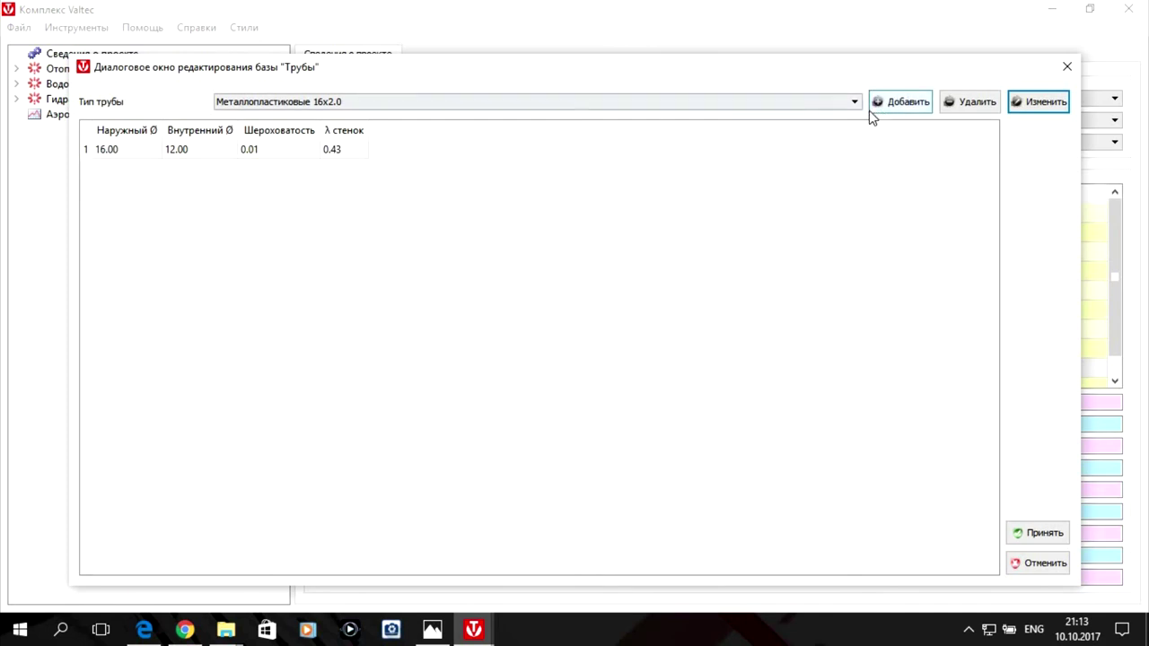
{"action": "left_click", "coordinate": [854, 103]}
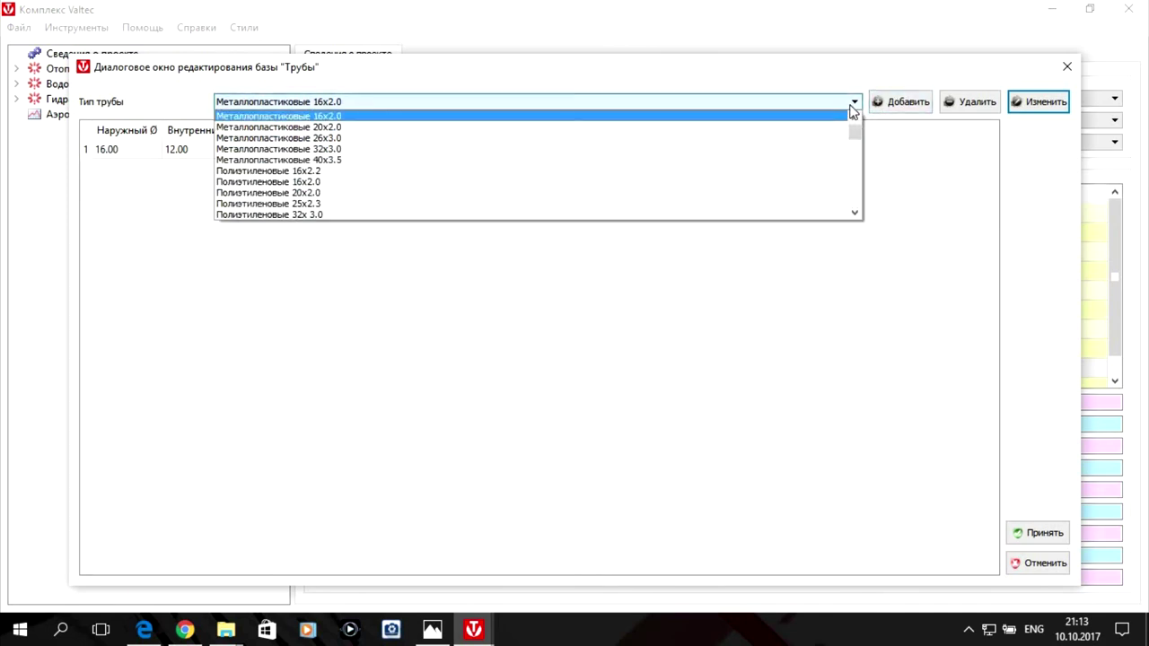
{"action": "left_click", "coordinate": [608, 160]}
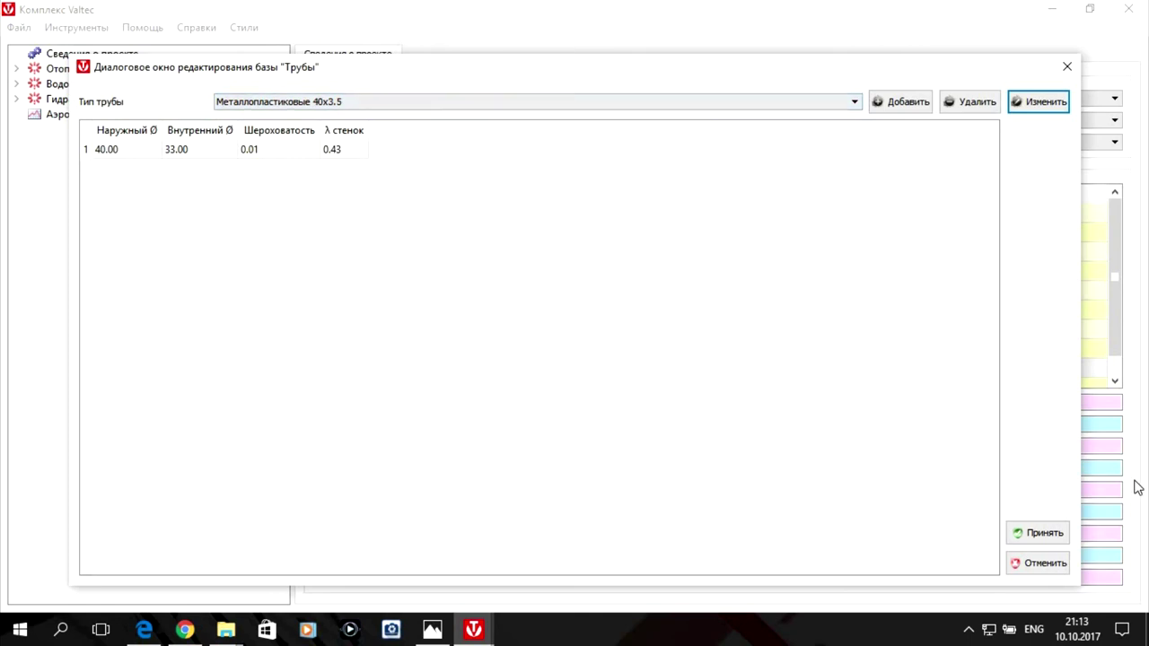
{"action": "left_click", "coordinate": [1043, 562]}
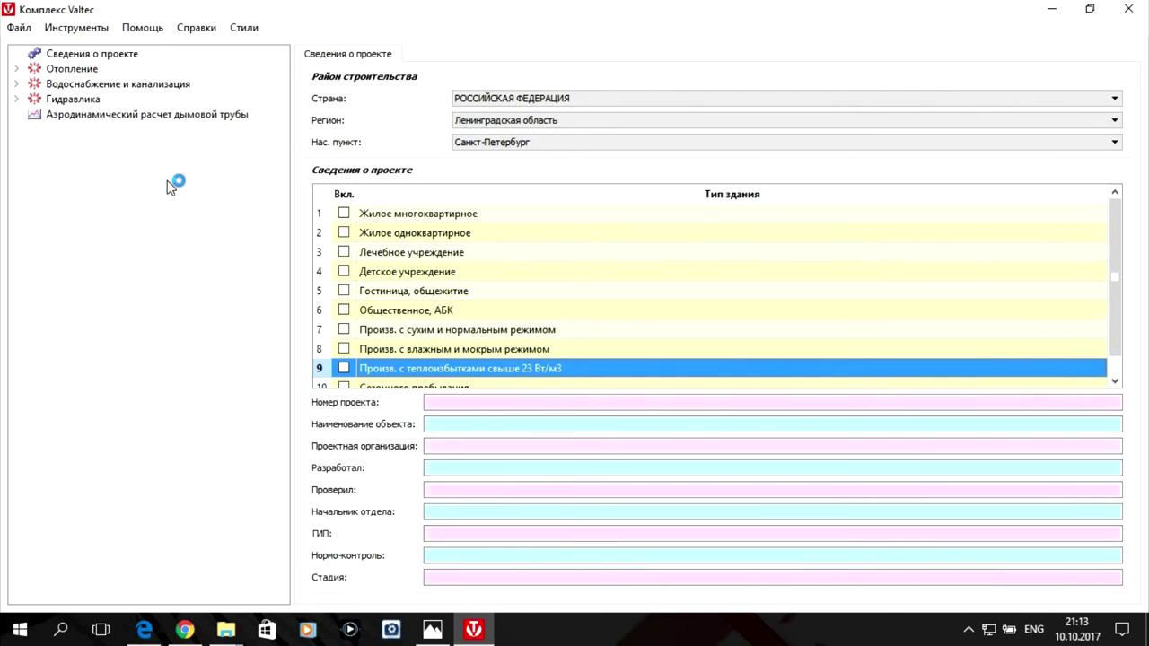
{"action": "left_click", "coordinate": [244, 30]}
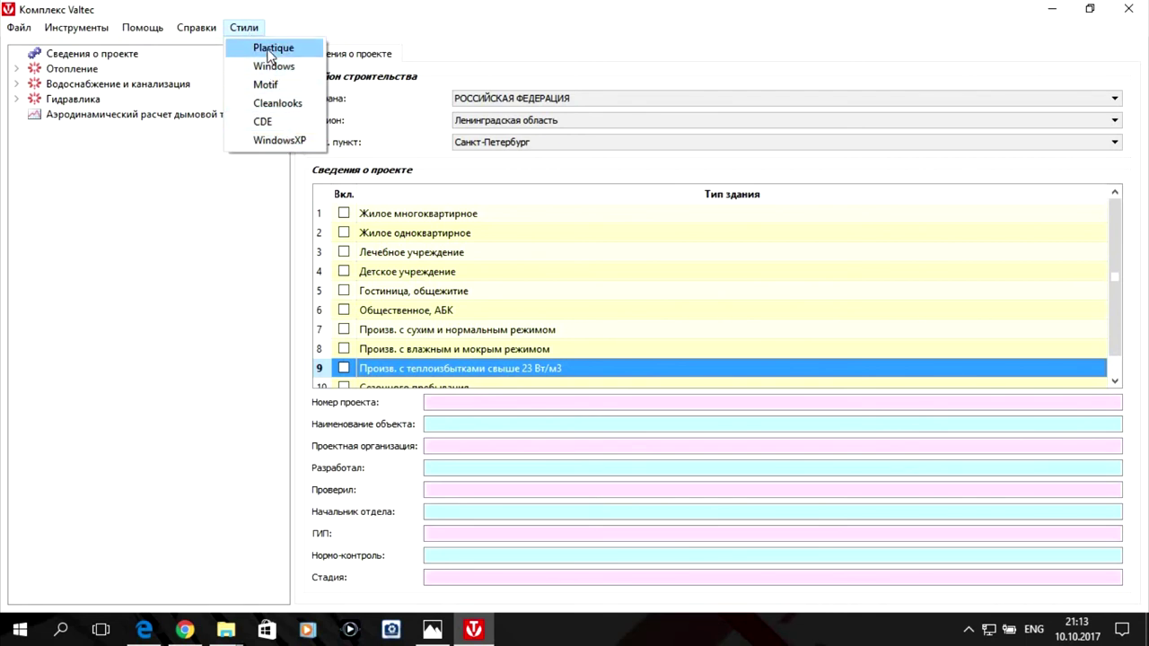
{"action": "left_click", "coordinate": [332, 29]}
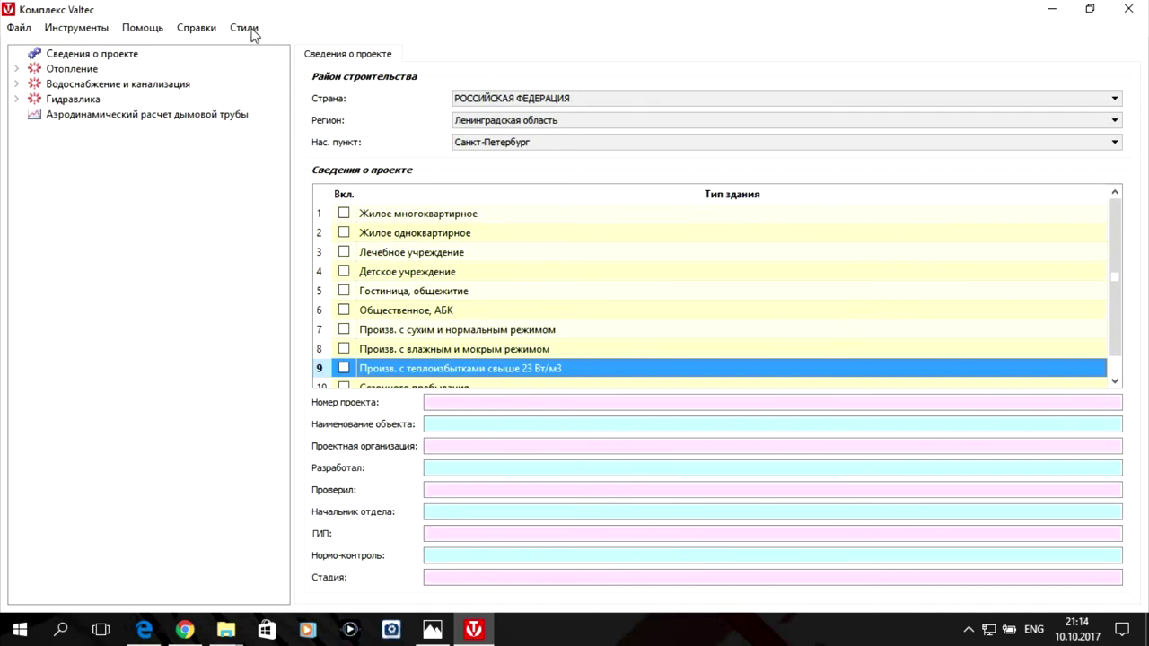
Select the project information section and expand the heating, built-in heating systems, water supply and sewerage, and hydraulics branches of the project tree.
{"action": "left_click", "coordinate": [121, 57]}
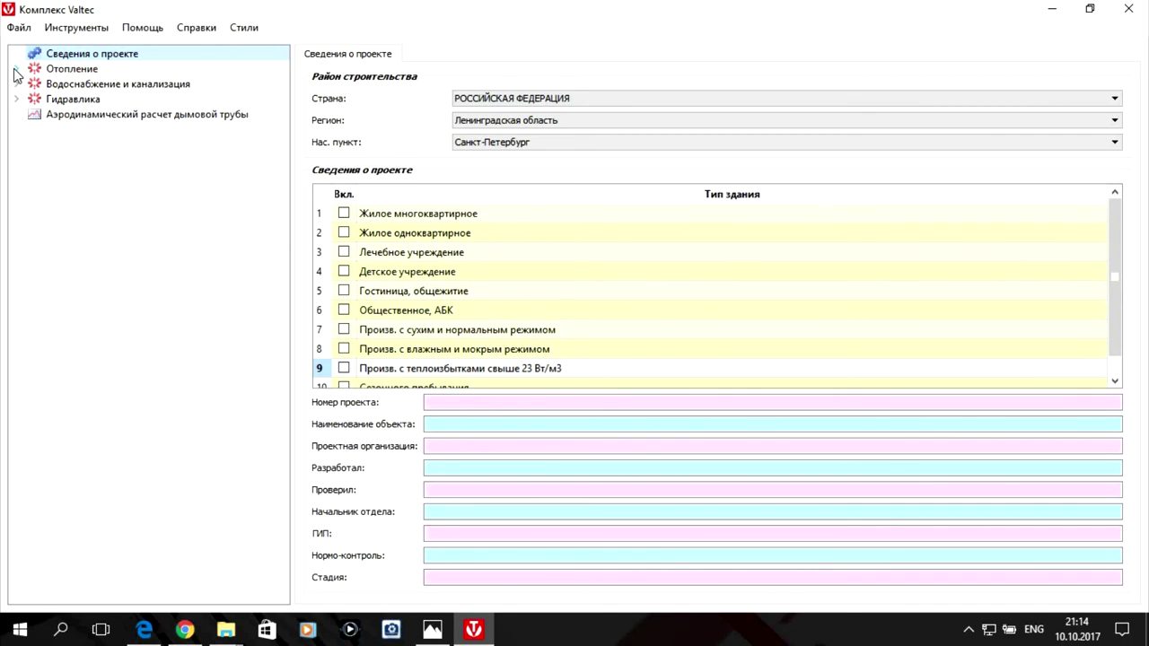
{"action": "left_click", "coordinate": [16, 70]}
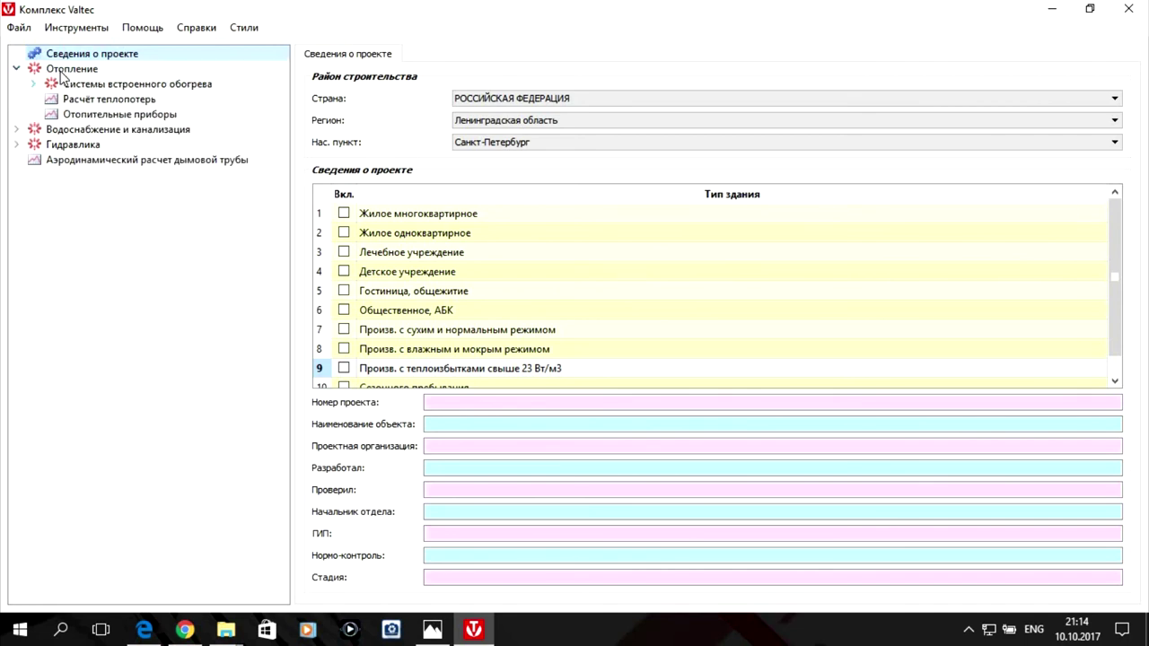
{"action": "left_click", "coordinate": [18, 130]}
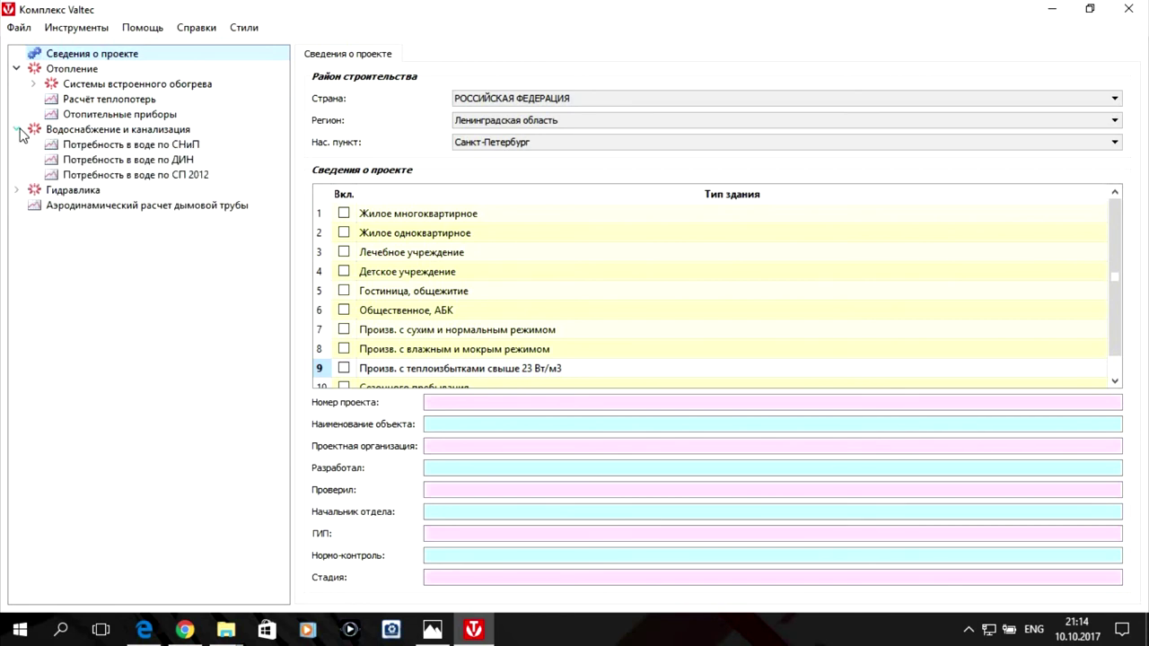
{"action": "left_click", "coordinate": [33, 84]}
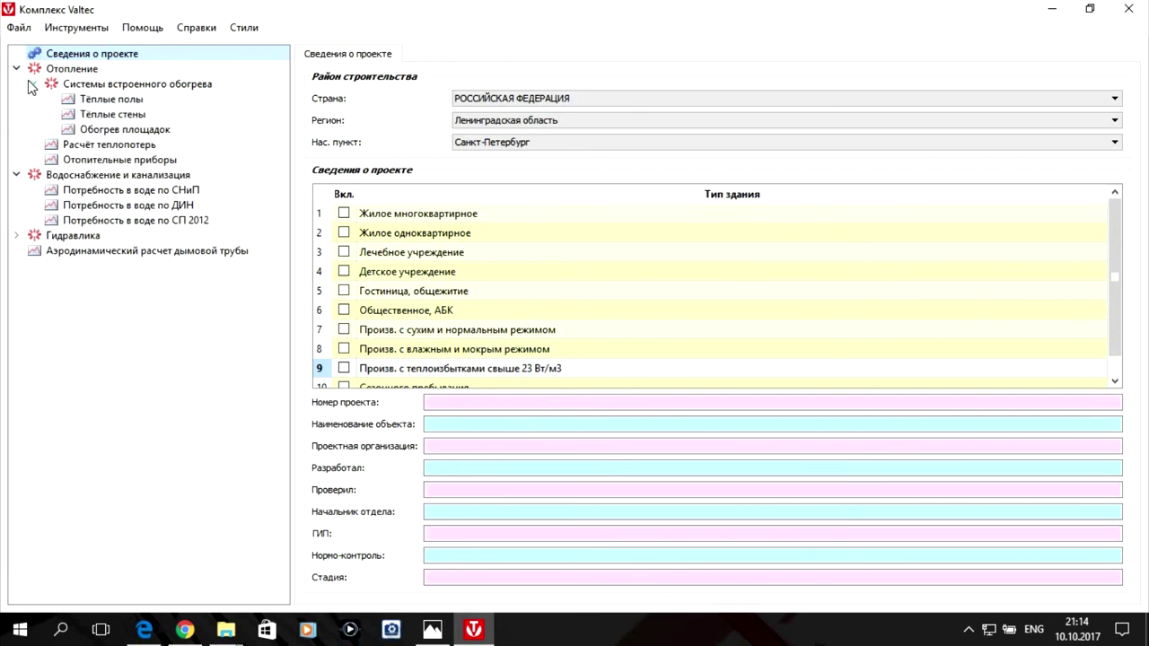
{"action": "left_click", "coordinate": [16, 235]}
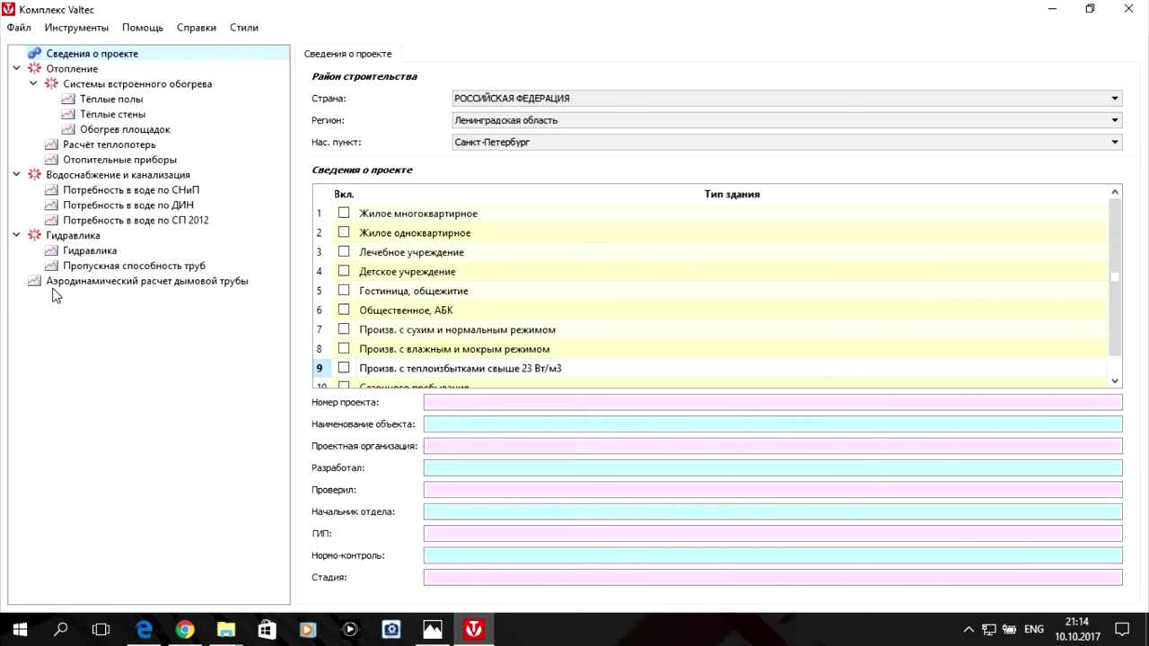
Switch to Photos to check the two-storey house plan drawing again and return to the Valtec project information.
{"action": "left_click", "coordinate": [423, 631]}
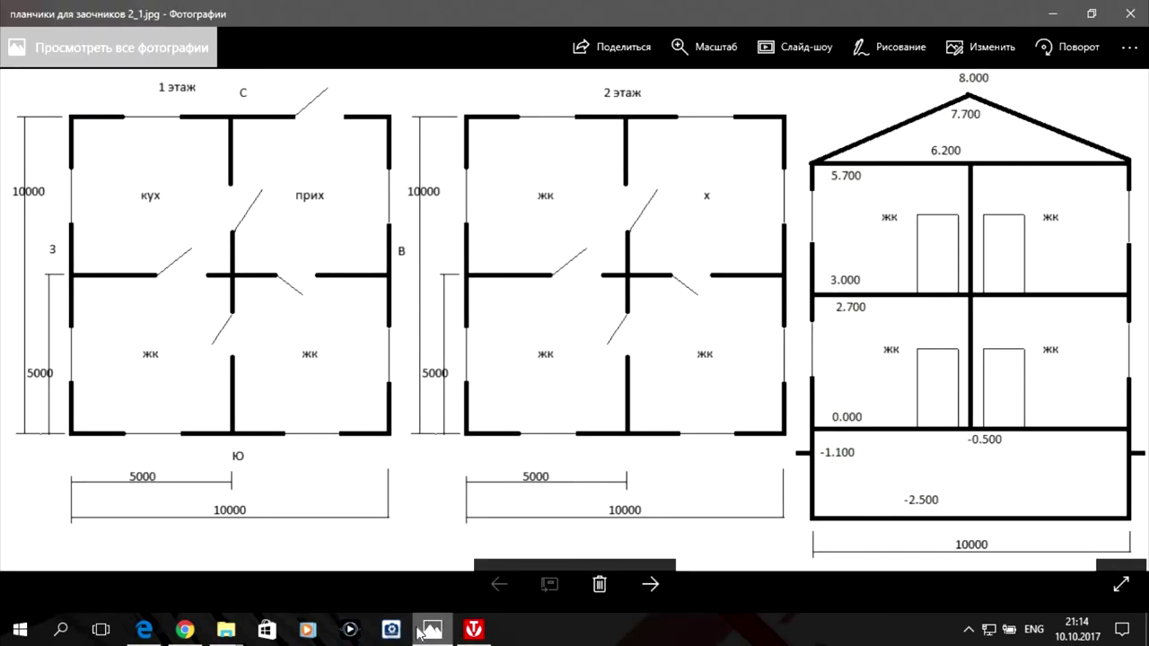
{"action": "left_click", "coordinate": [424, 631]}
{"action": "left_click", "coordinate": [423, 631]}
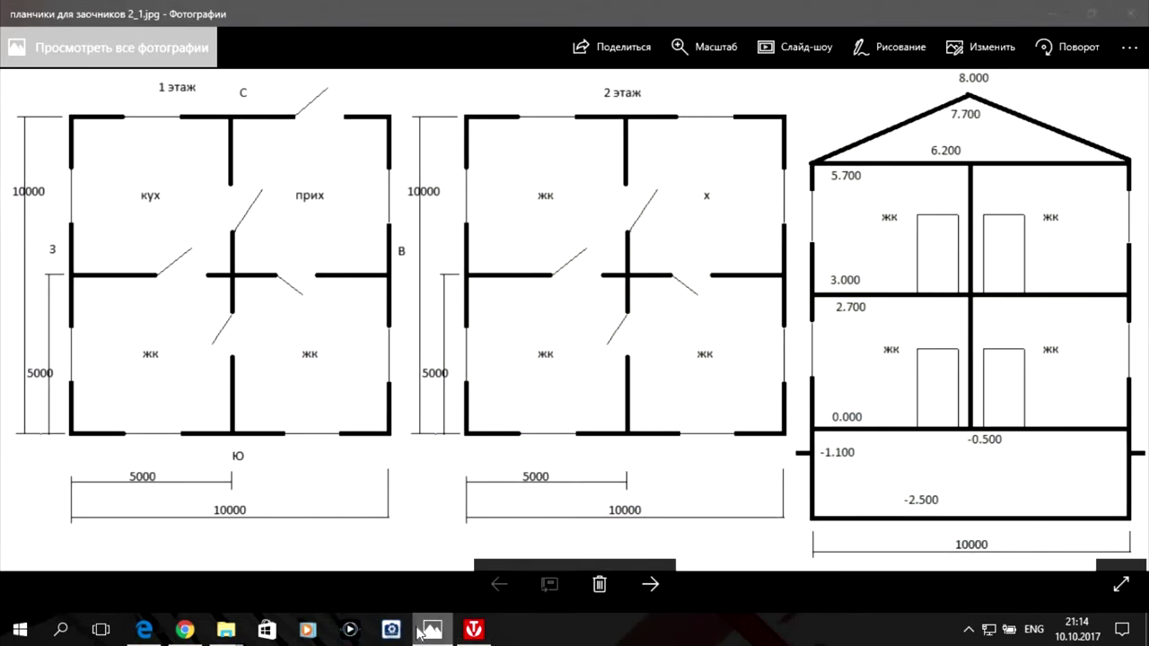
{"action": "left_click", "coordinate": [423, 631]}
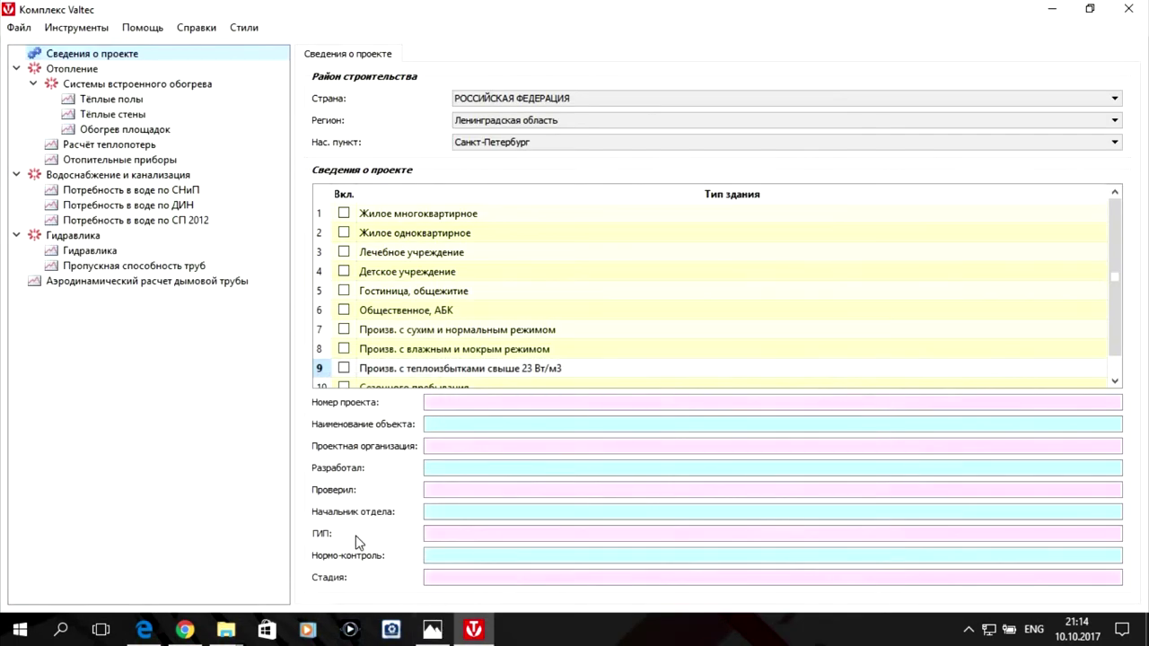